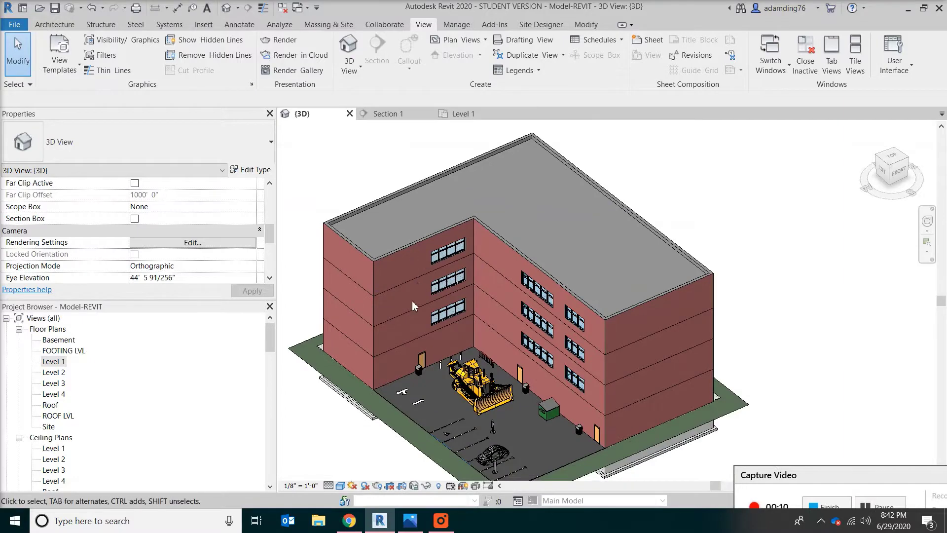
Zoom into the brick facade and select the upper Exterior - Brick on Mtl. Stud level2 wall.
scroll(412, 300, "up", 5)
scroll(376, 238, "up", 5)
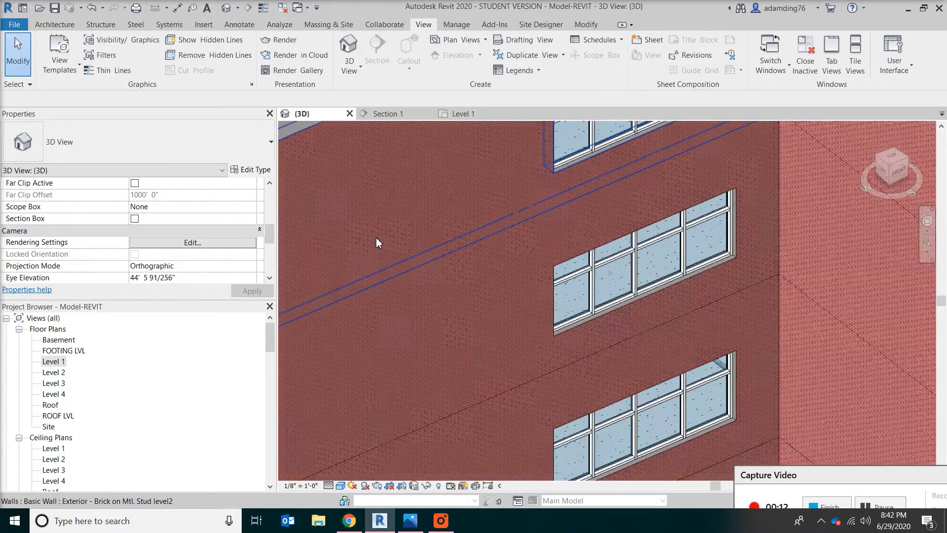
scroll(376, 238, "up", 2)
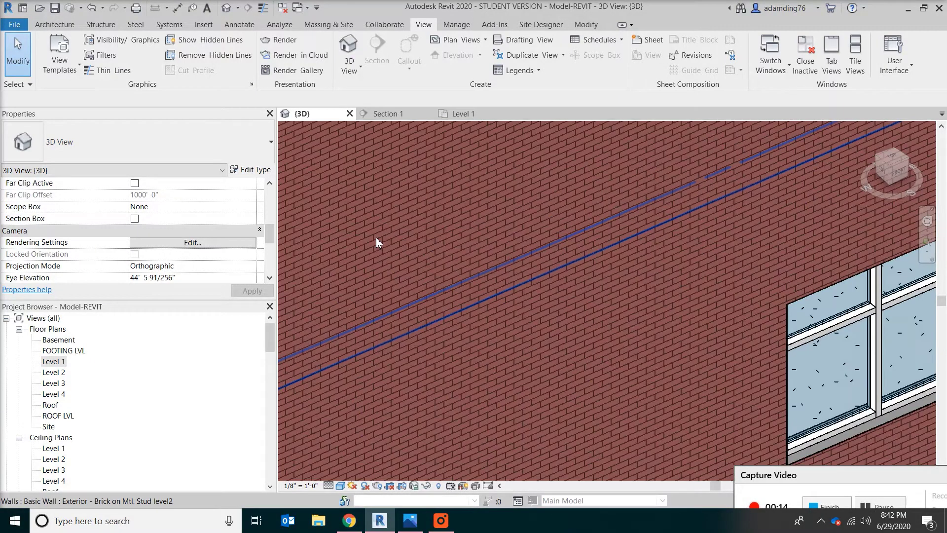
scroll(376, 238, "down", 4)
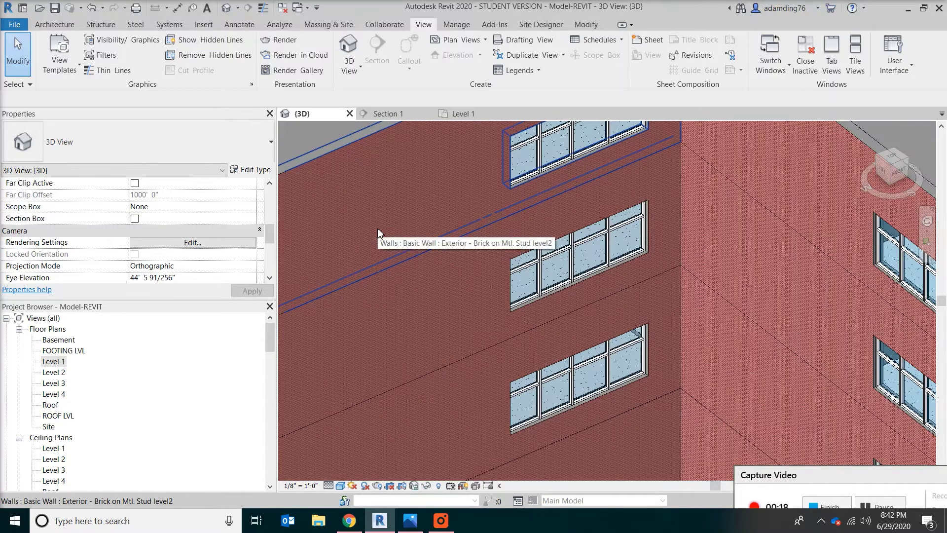
left_click(377, 228)
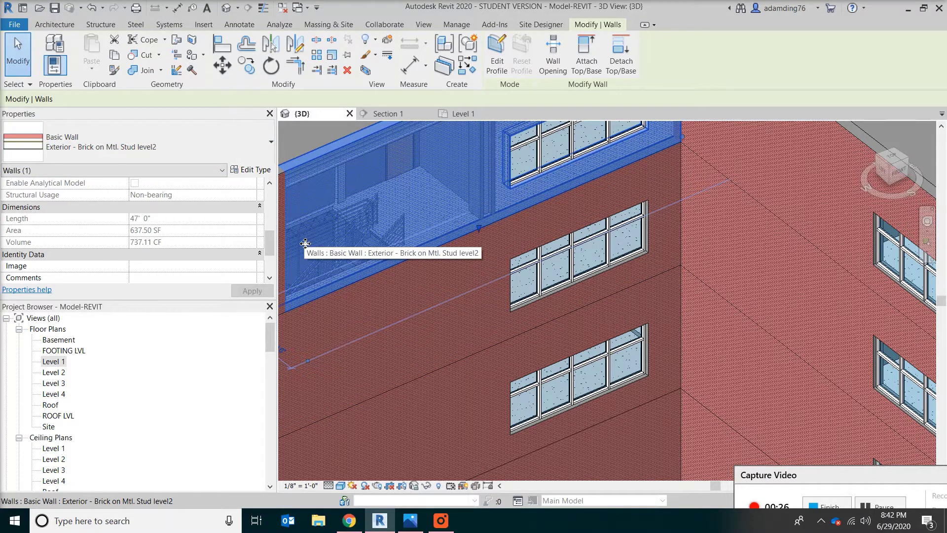
Show the wall type's layer structure in a widened Edit Assembly dialog with the section preview toggled.
left_click(252, 169)
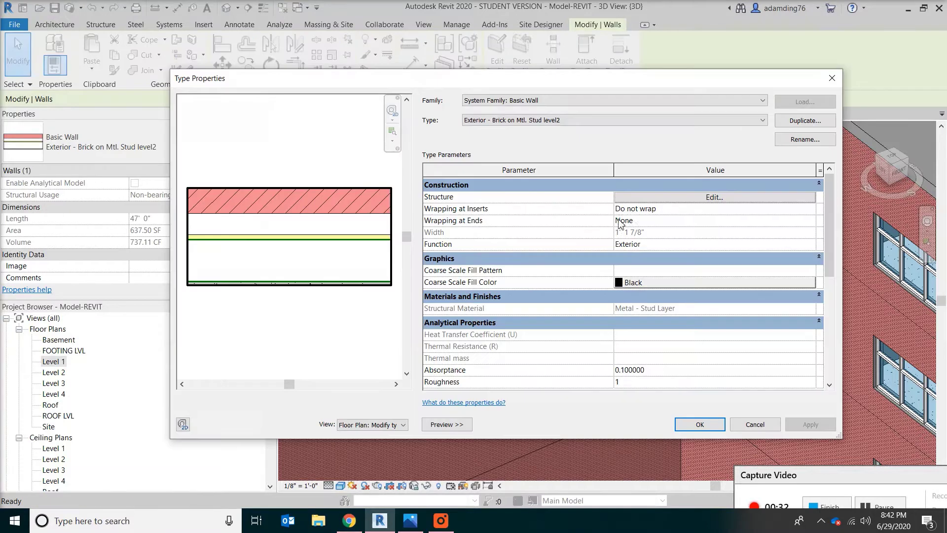
left_click(701, 200)
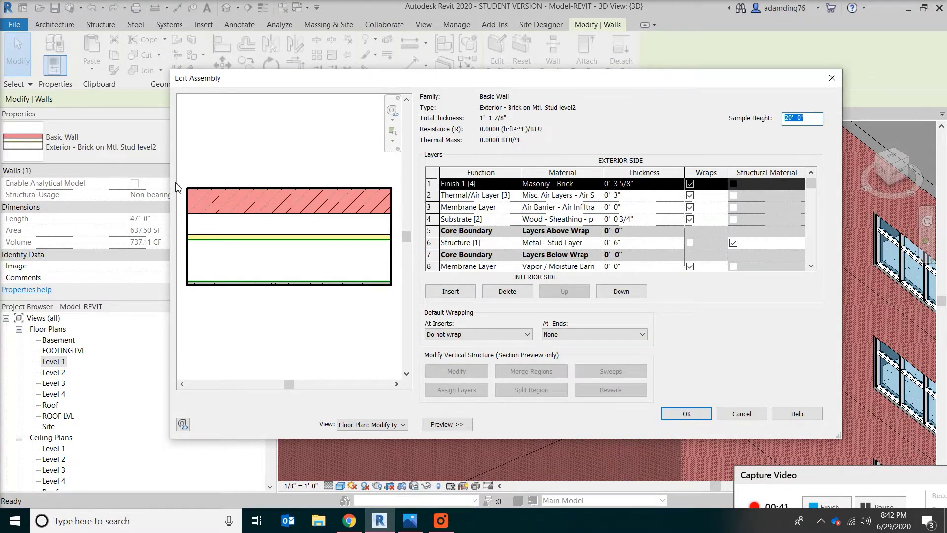
left_click_drag(168, 182, 11, 168)
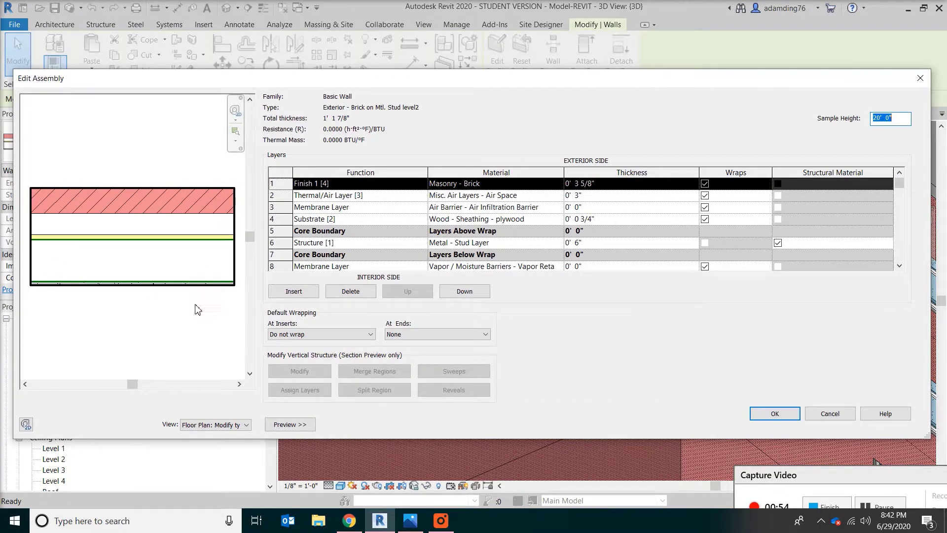
left_click(290, 425)
left_click(184, 424)
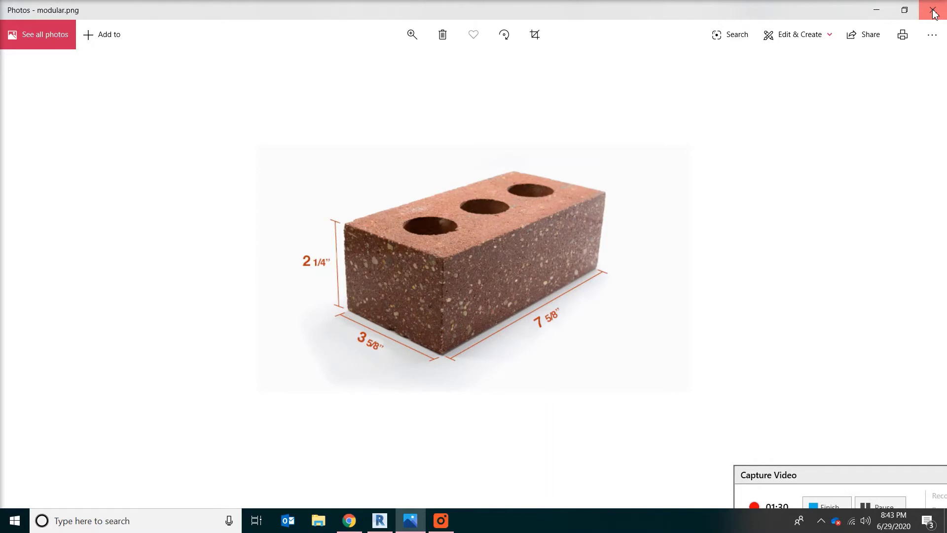
Close the modular.png picture after reading the 2 1/4" × 3 5/8" × 7 5/8" brick size.
left_click(933, 13)
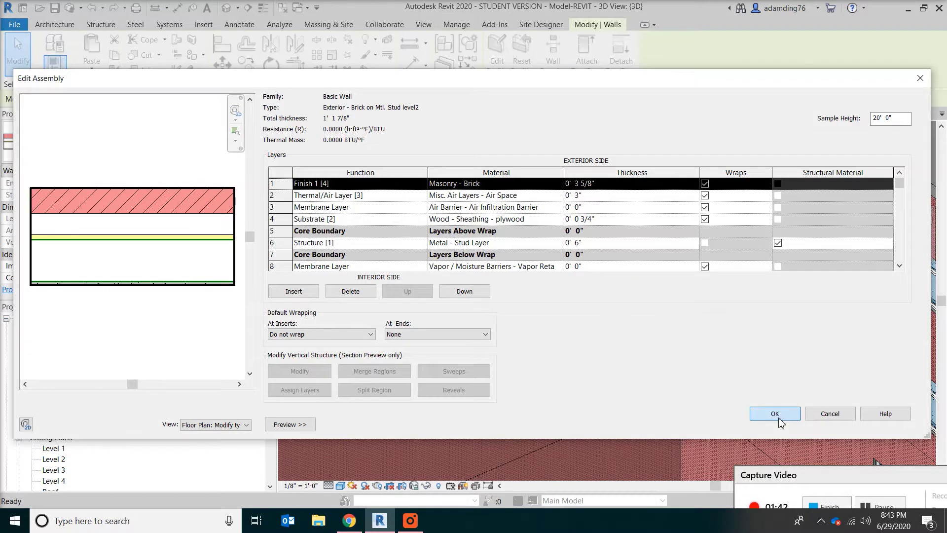
Accept the Edit Assembly and Type Properties dialogs to return to the 3D view.
left_click(776, 415)
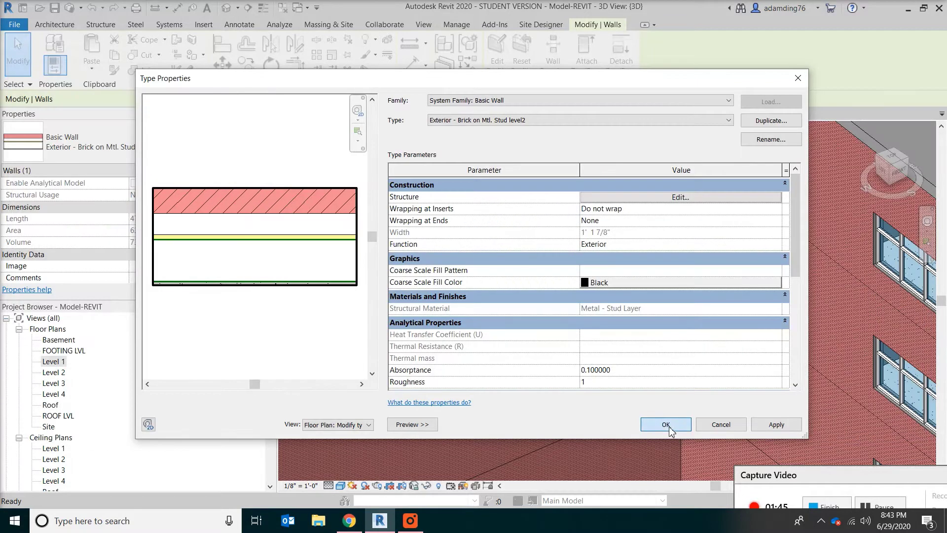
left_click(668, 423)
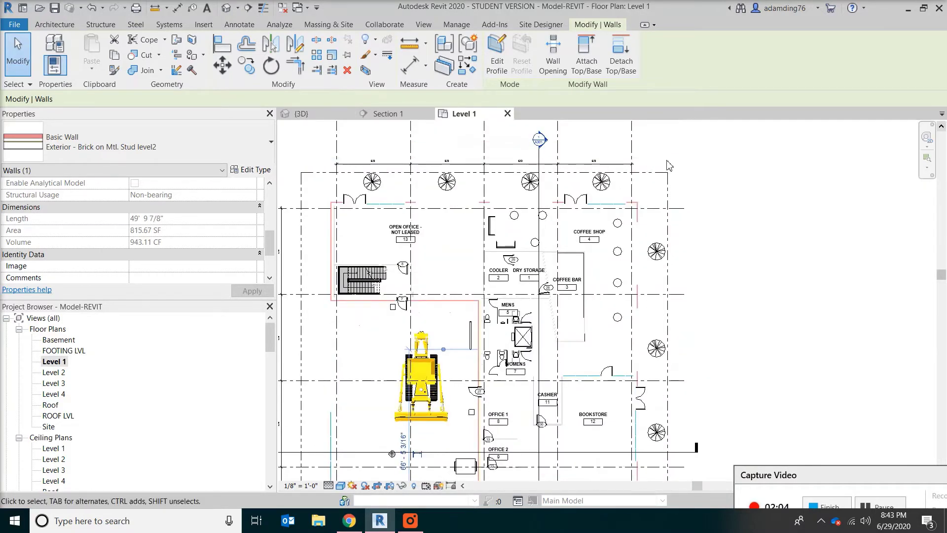
left_click(577, 252)
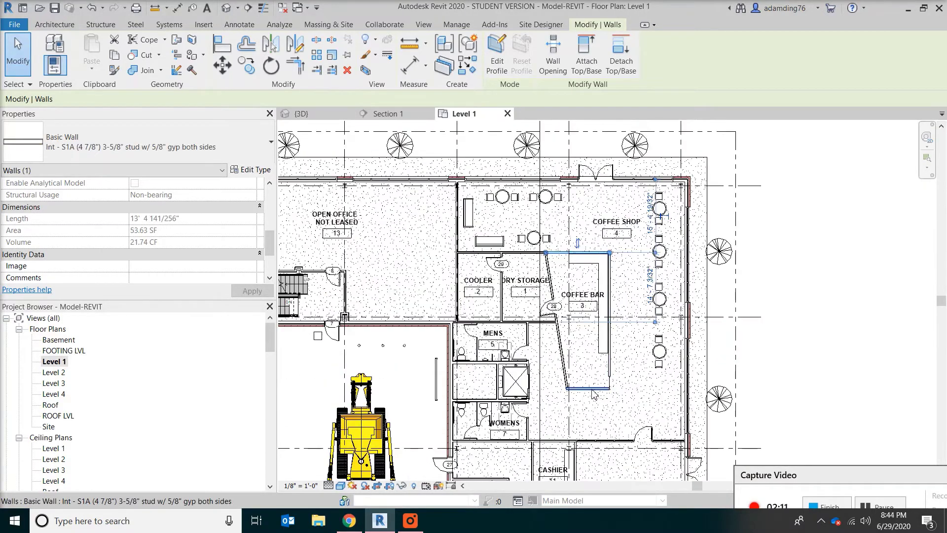
left_click(561, 354)
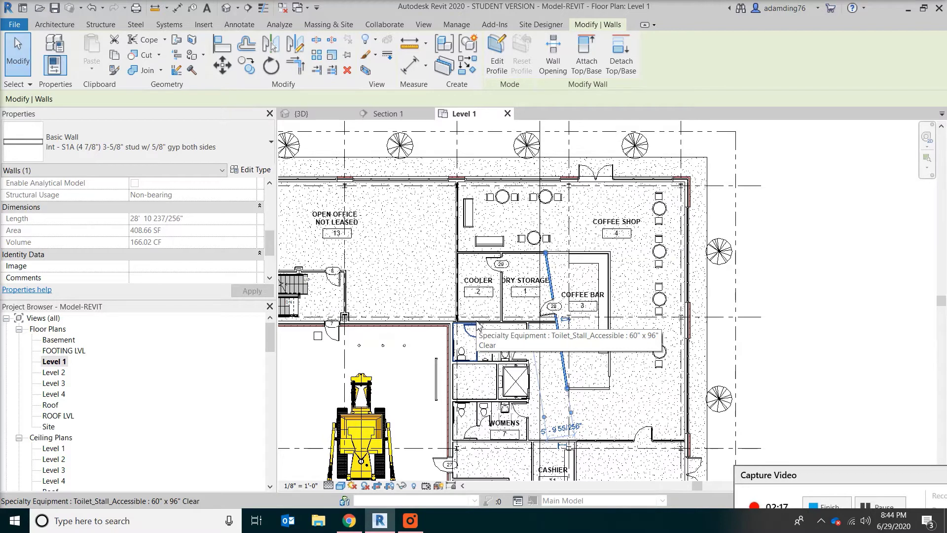
scroll(477, 326, "down", 2)
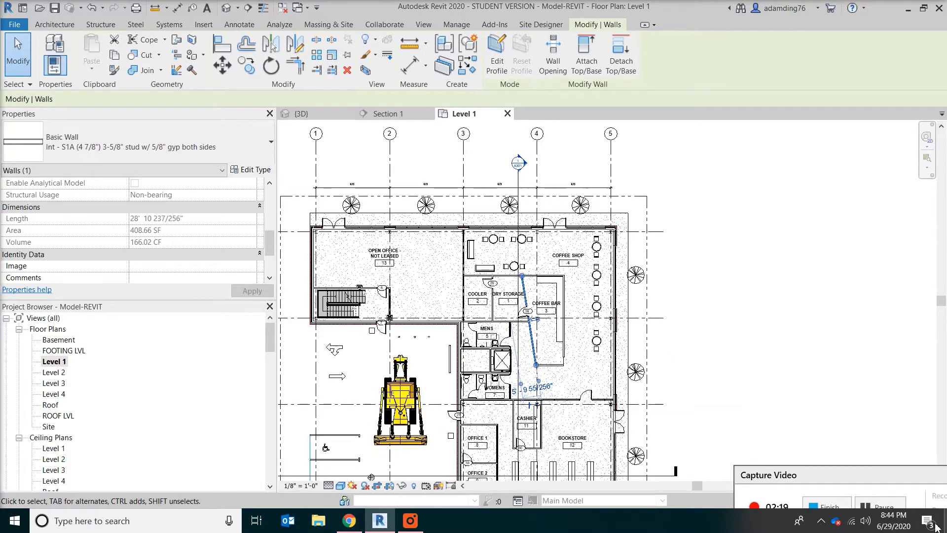
middle_click_drag(727, 326, 743, 213)
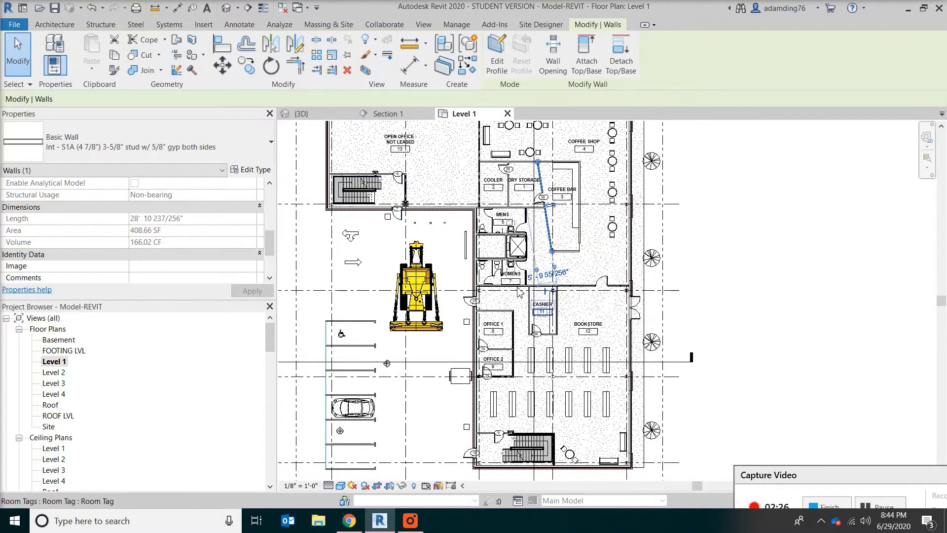
scroll(533, 433, "up", 2)
left_click(559, 434)
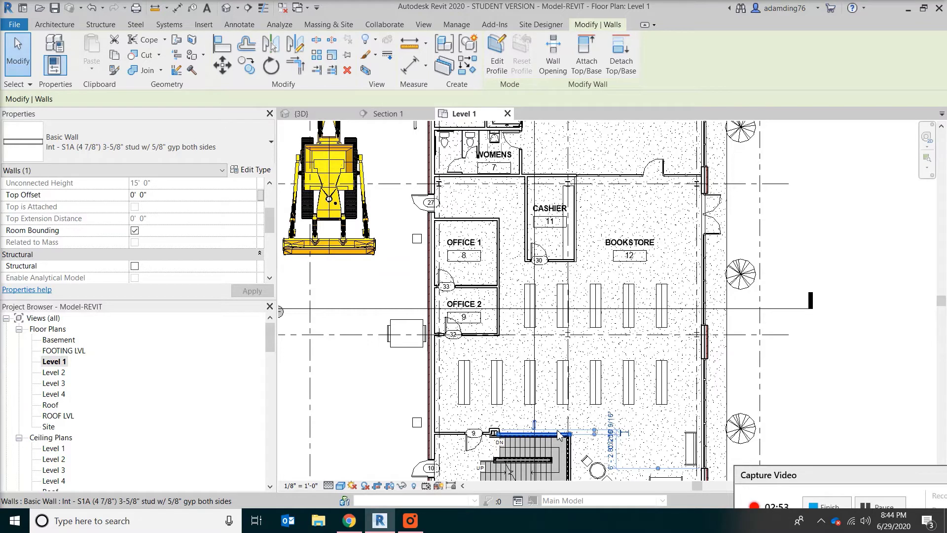
scroll(557, 434, "down", 1)
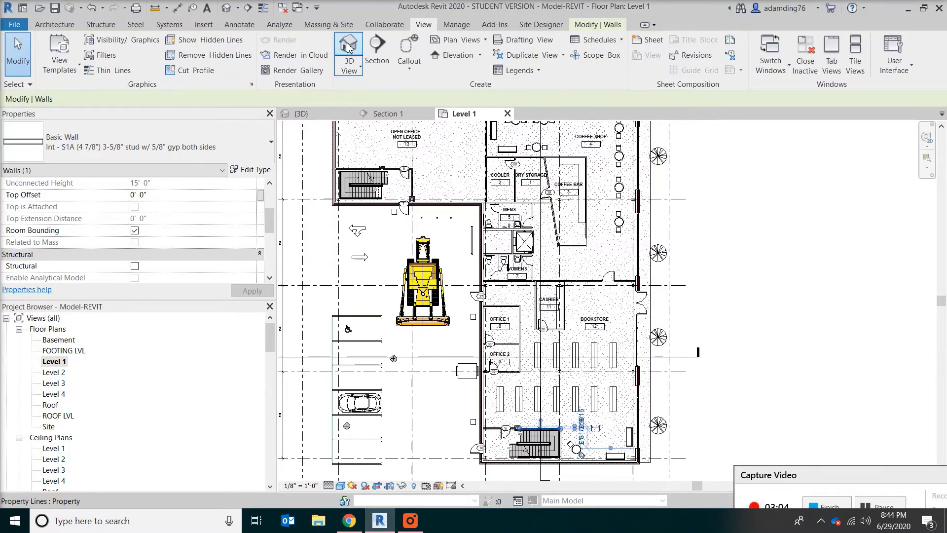
left_click(349, 54)
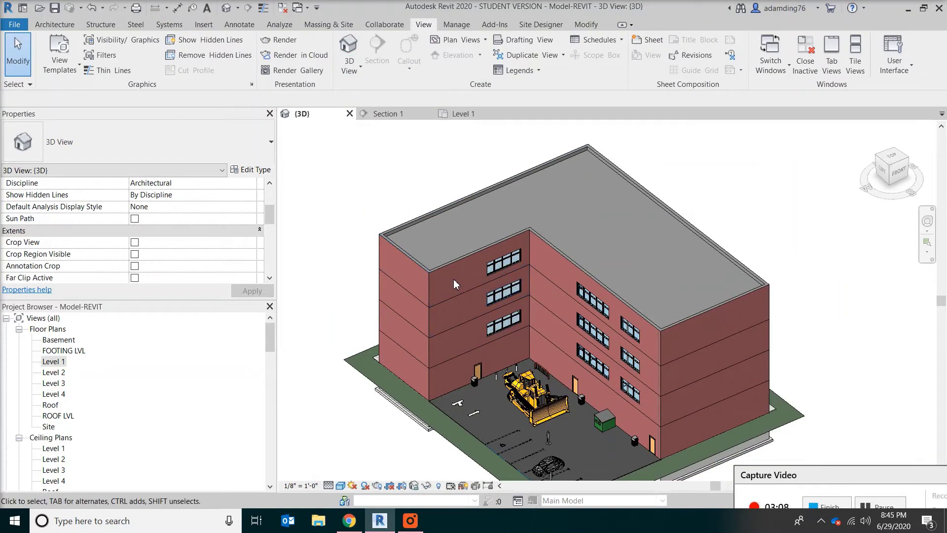
Select the upper exterior brick walls to read the 47' 0" length and 637.50 SF area.
scroll(453, 279, "up", 3)
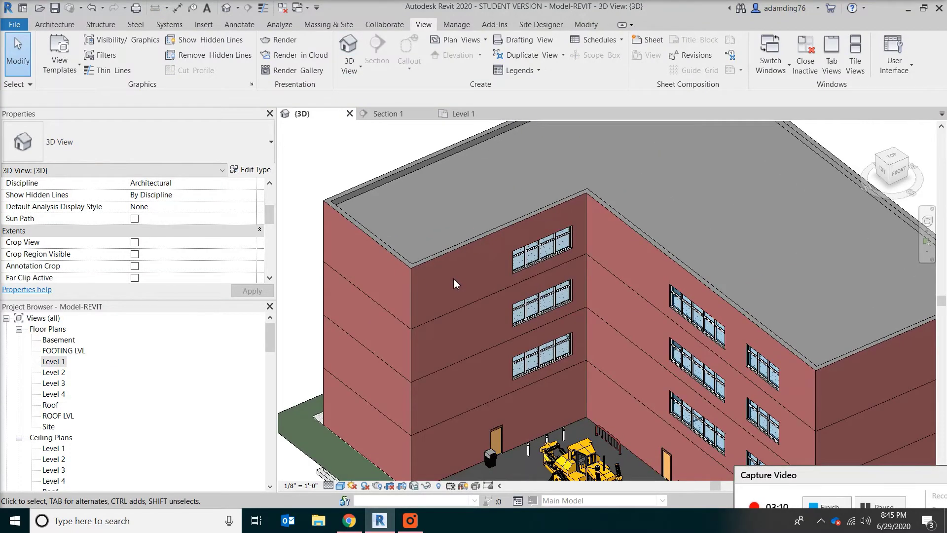
scroll(453, 279, "up", 2)
left_click(371, 243)
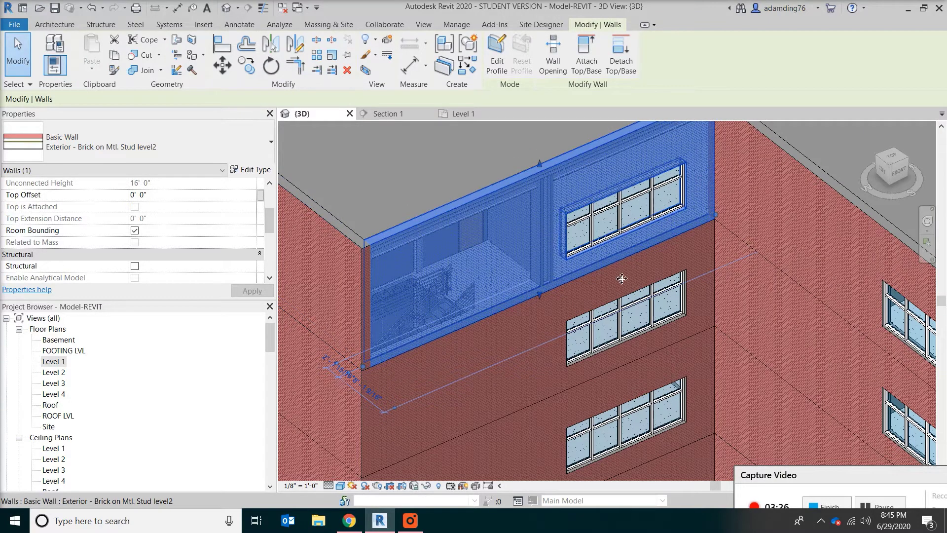
left_click(270, 277)
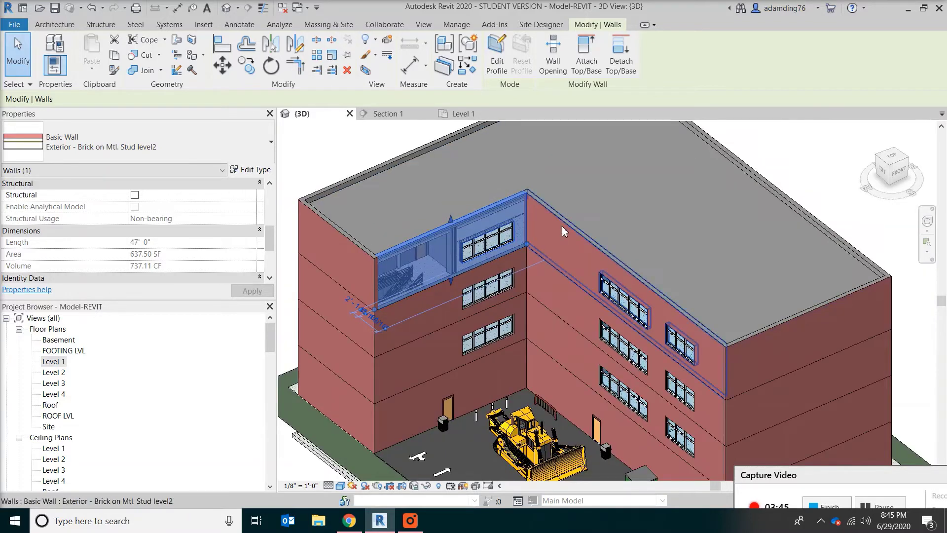
left_click(562, 226)
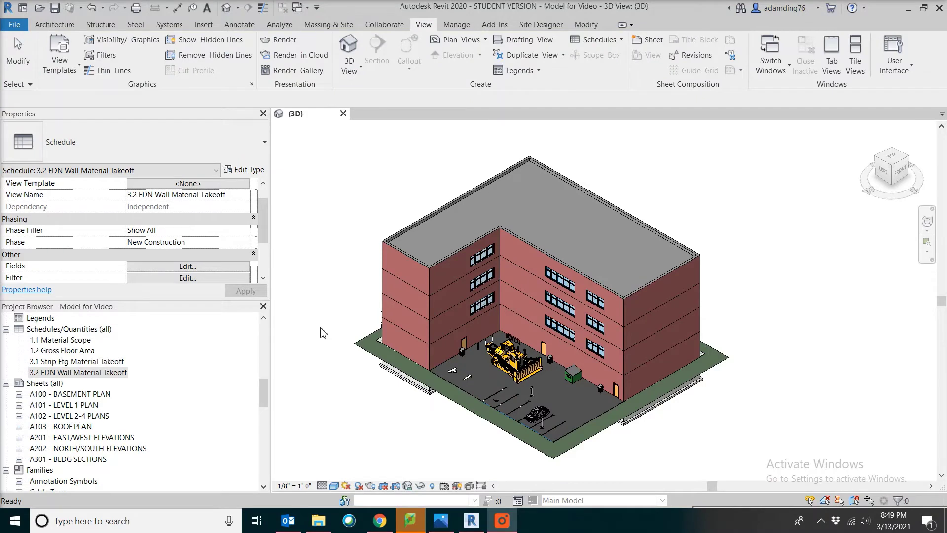
Create a Walls material takeoff named '4.0 Brick Wall Material Takeoff'.
left_click(609, 42)
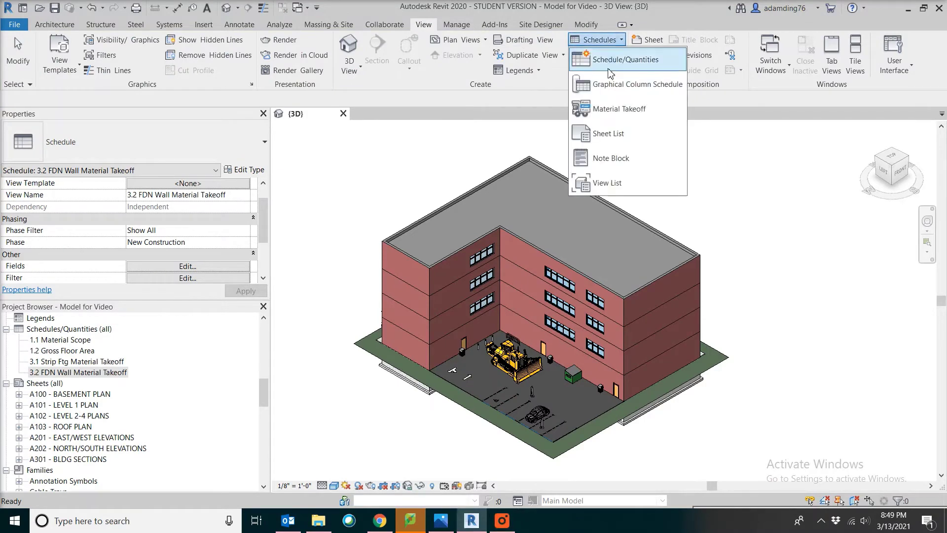
left_click(610, 110)
scroll(527, 338, "down", 10)
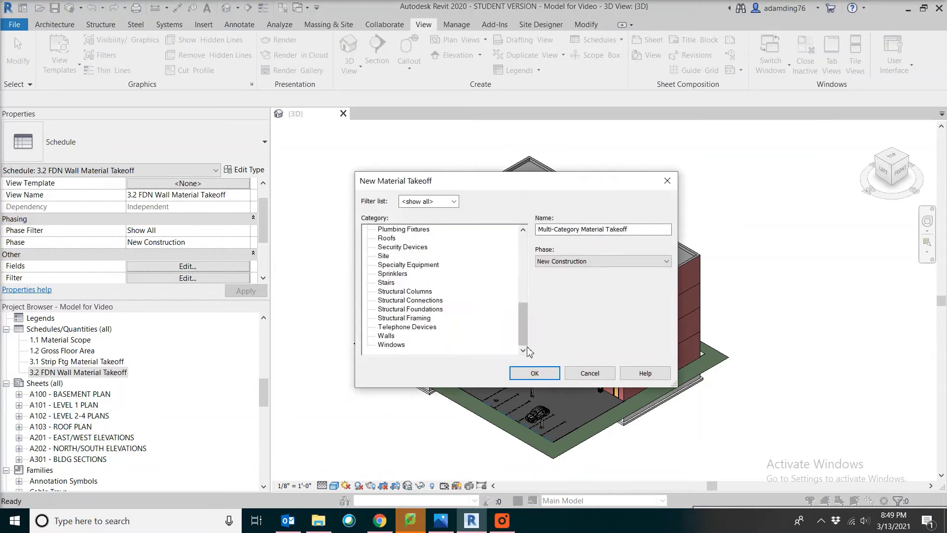
left_click(387, 335)
left_click(539, 230)
type("4.0 Brick Wall")
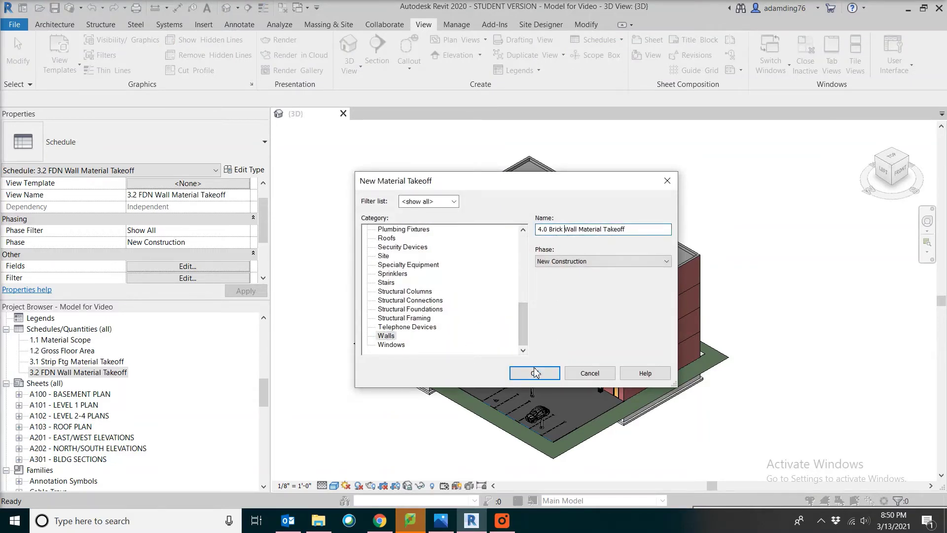
left_click(535, 373)
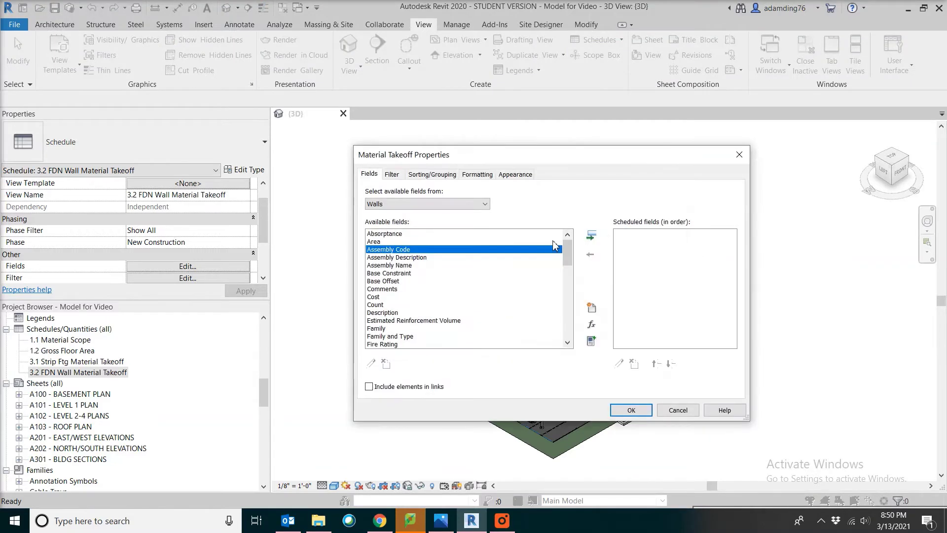
Add Assembly Code, Assembly Description, Family and Type, Length and Unconnected Height fields.
left_click(592, 238)
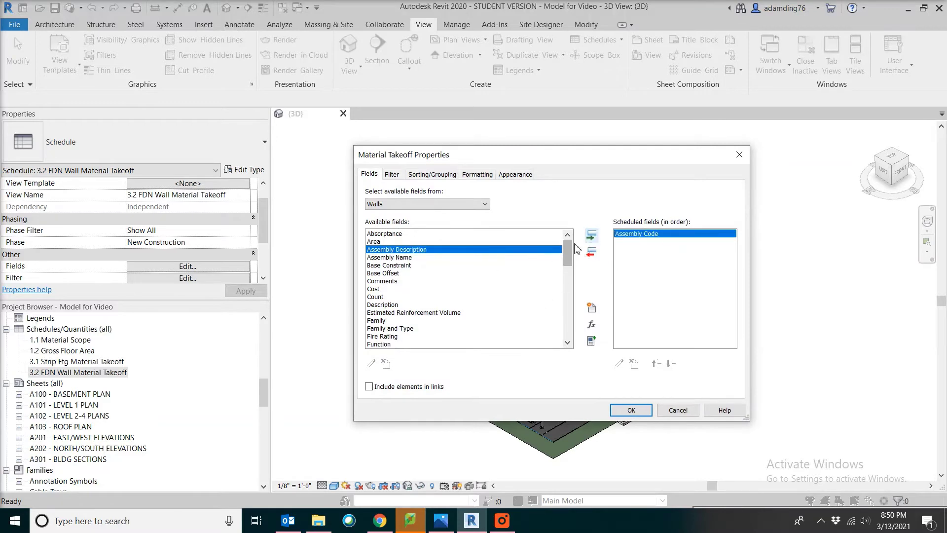
left_click(594, 239)
left_click(419, 320)
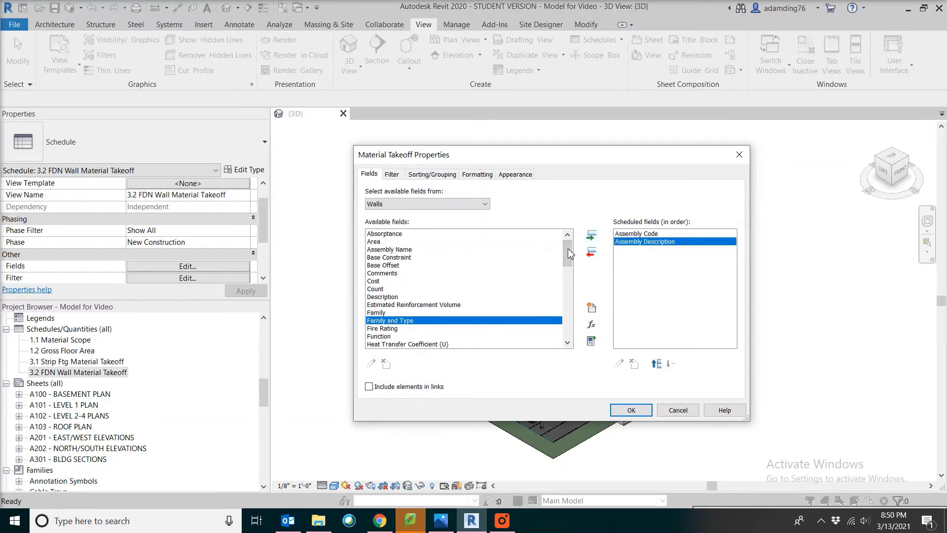
left_click(593, 238)
scroll(385, 270, "down", 5)
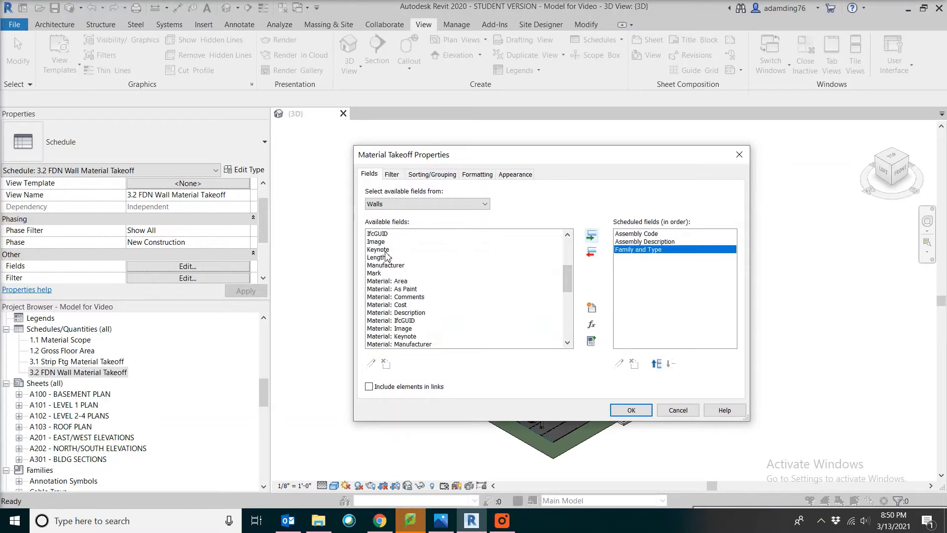
left_click(384, 257)
left_click(591, 236)
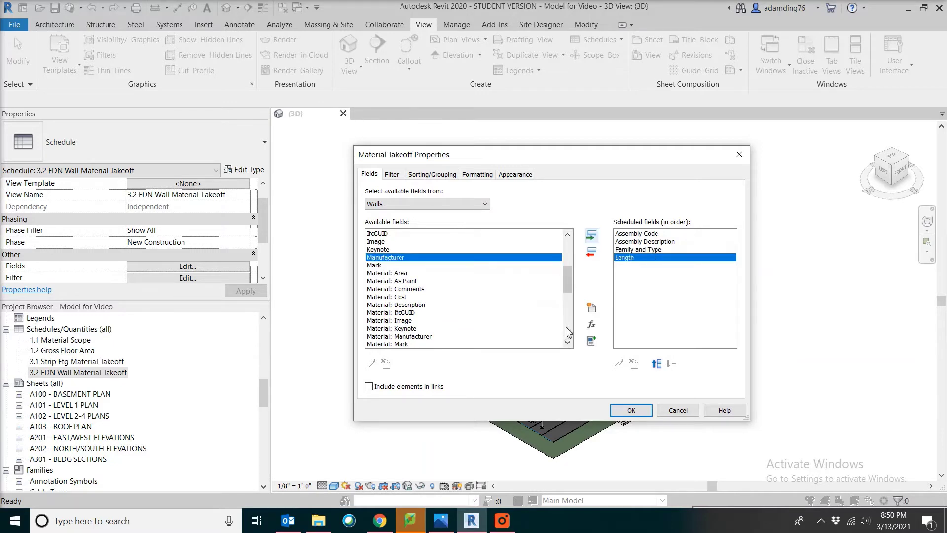
scroll(569, 332, "down", 10)
left_click(377, 320)
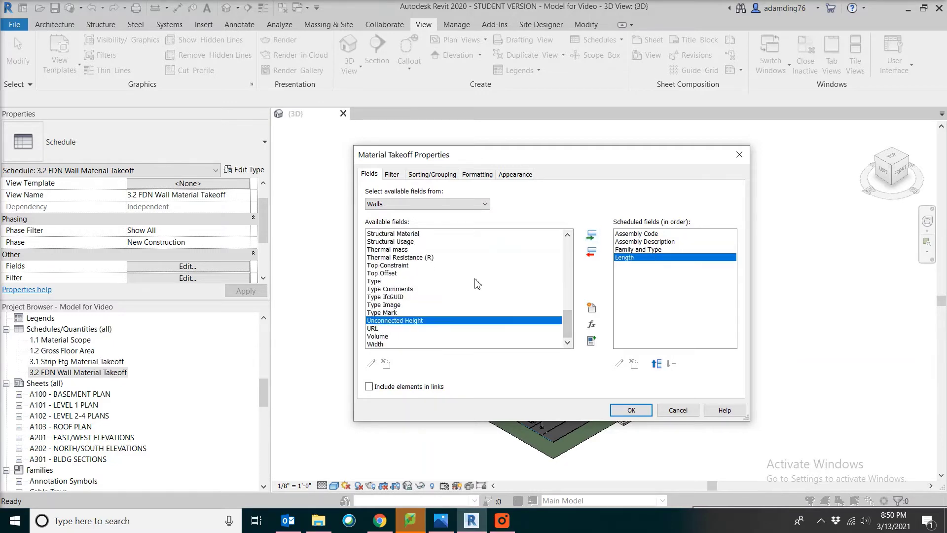
left_click(590, 240)
Add the Material: Area and Material: Name fields to the takeoff.
scroll(568, 239, "up", 7)
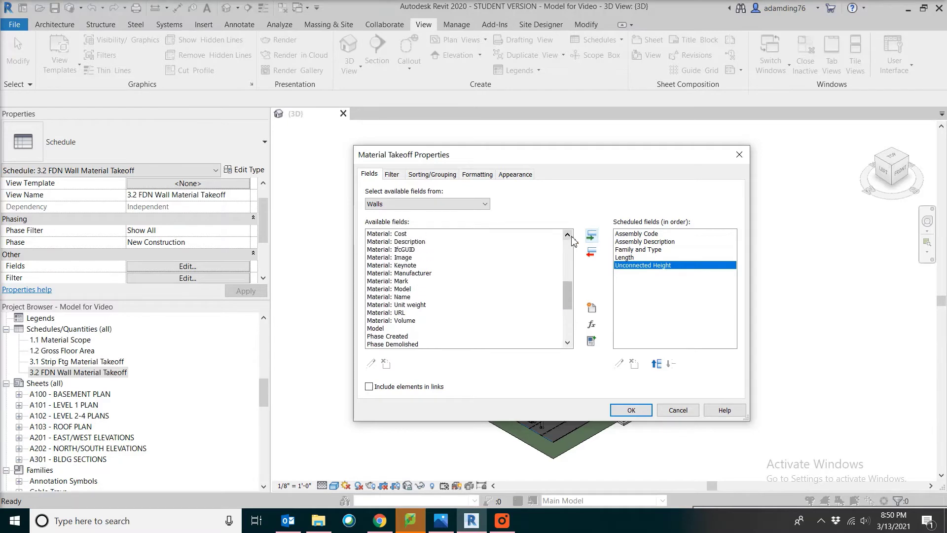
scroll(573, 240, "up", 2)
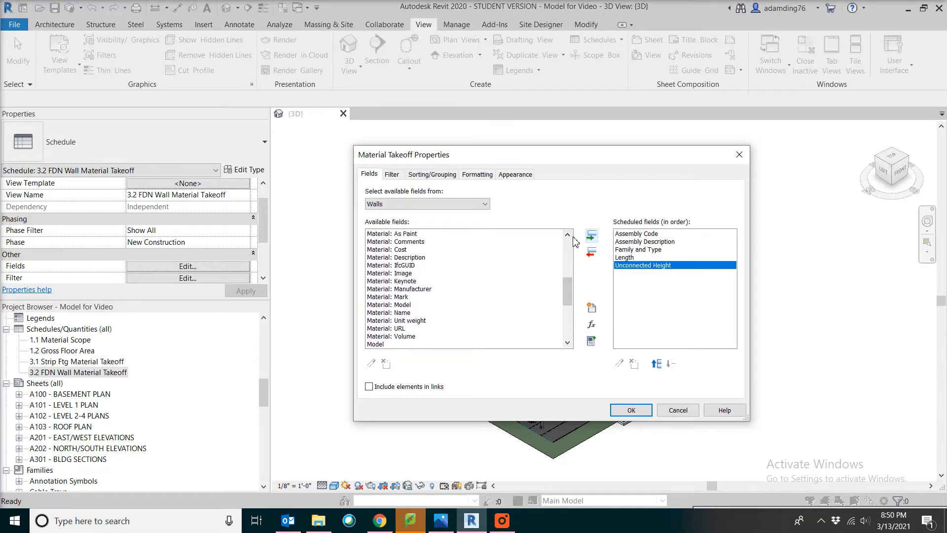
scroll(577, 239, "up", 1)
left_click(463, 235)
left_click(591, 236)
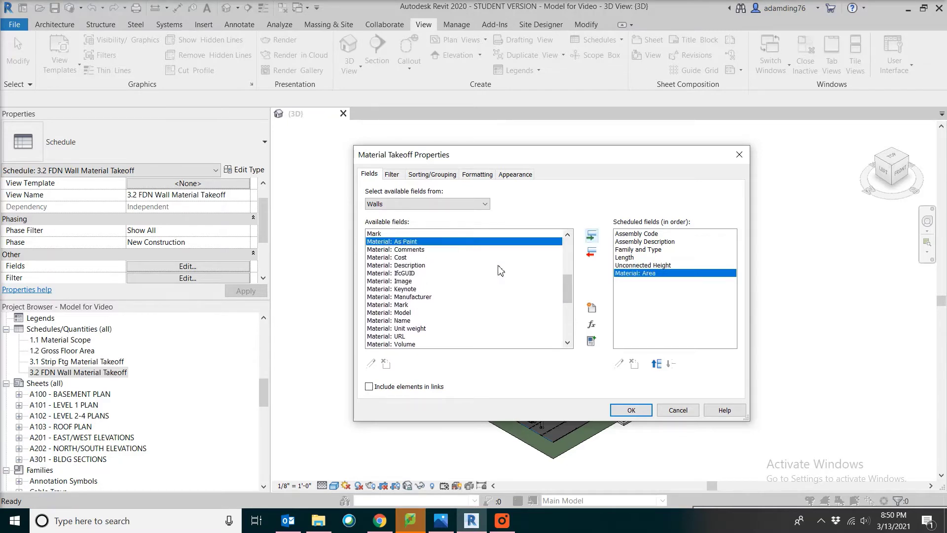
left_click(420, 320)
left_click(591, 236)
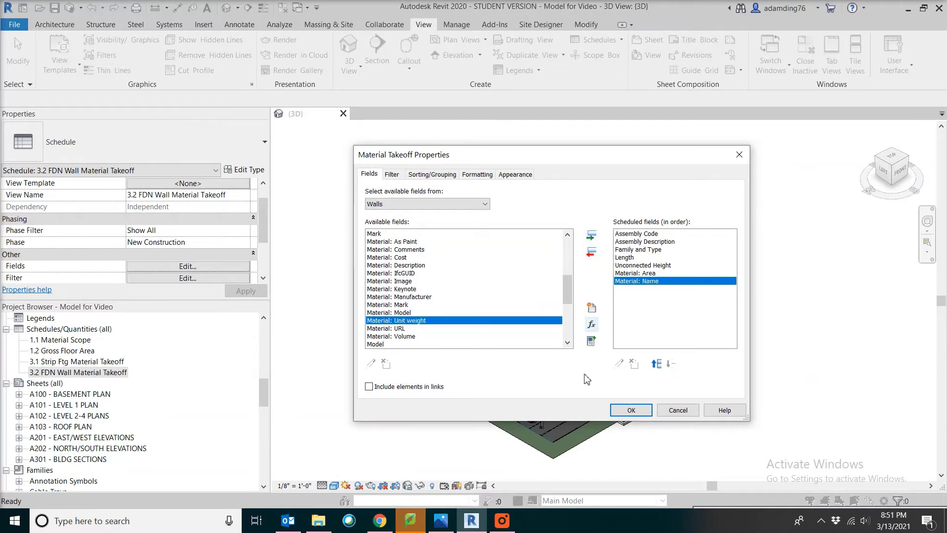
Add an Integer calculated field named Brick with formula Material: Area/1*7.
left_click(590, 324)
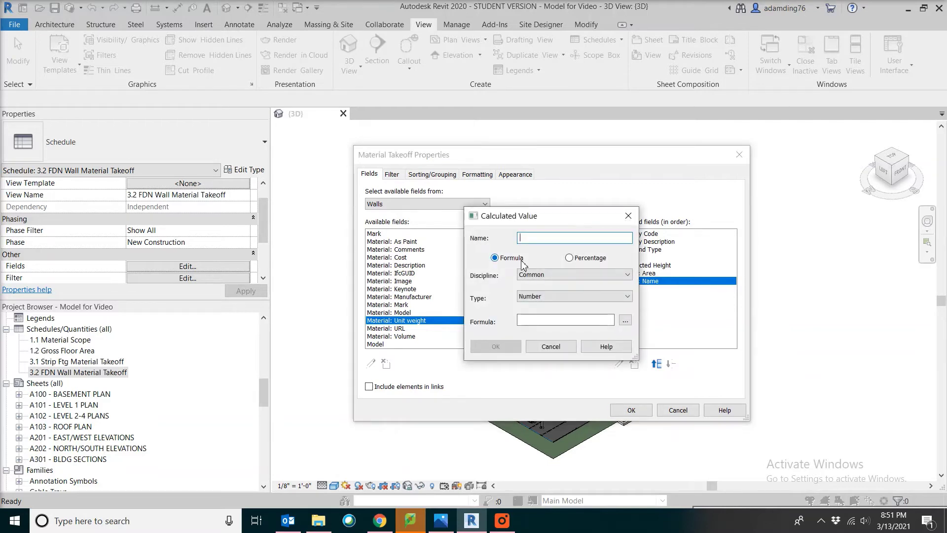
type("Brick")
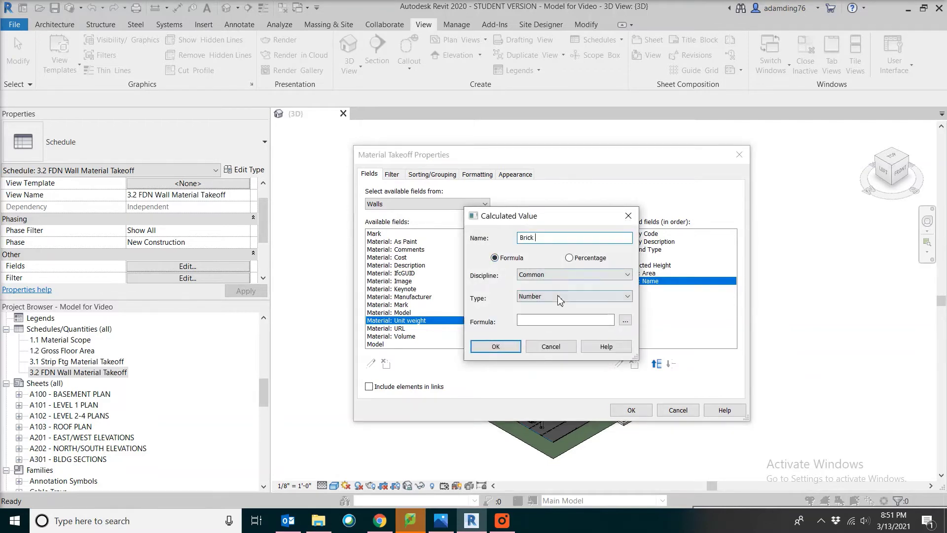
left_click(560, 296)
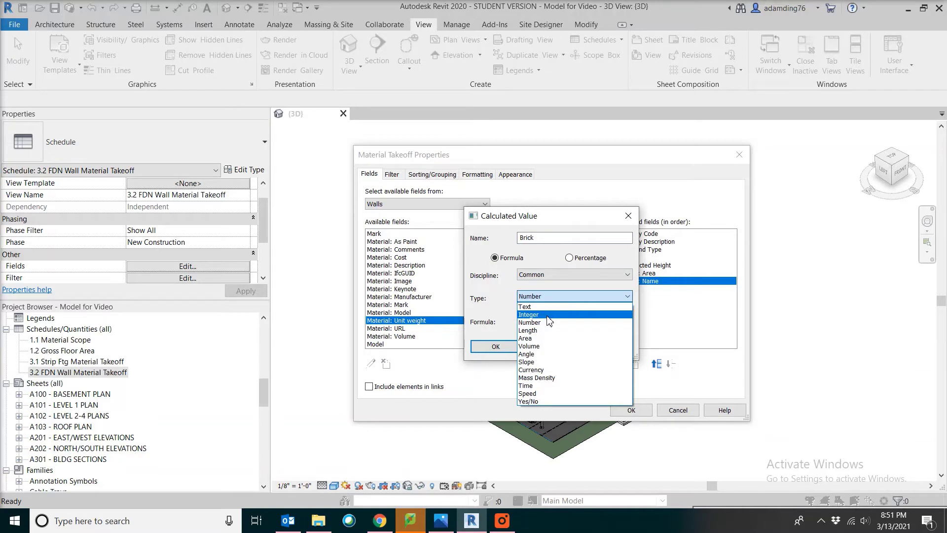
left_click(548, 316)
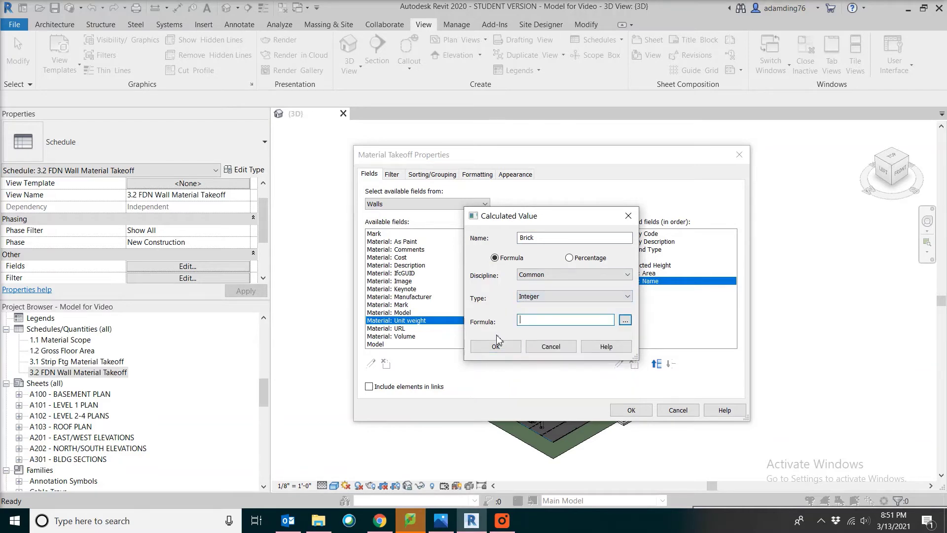
left_click(625, 320)
double_click(345, 191)
left_click(498, 348)
Filter the takeoff to Material: Name equals Masonry - Brick and turn on grand totals.
left_click(391, 174)
left_click(434, 193)
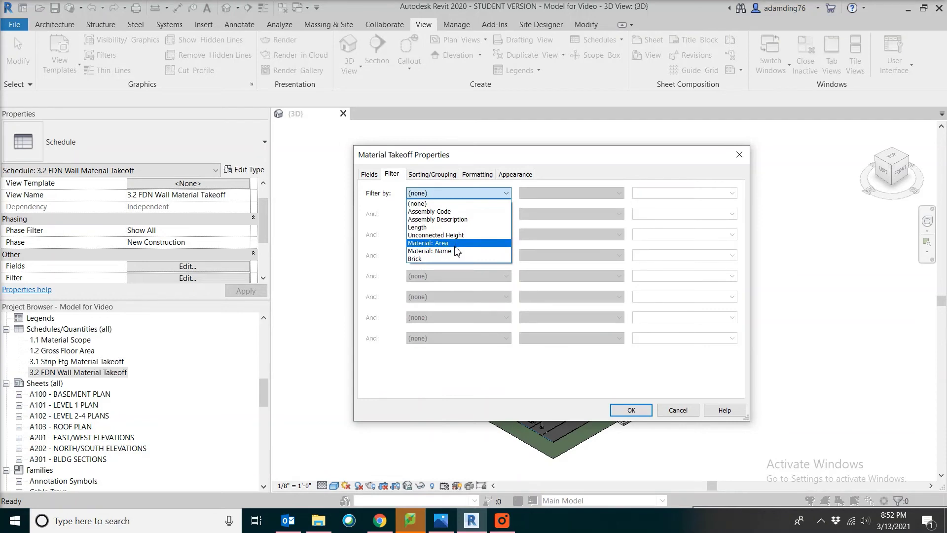
left_click(455, 251)
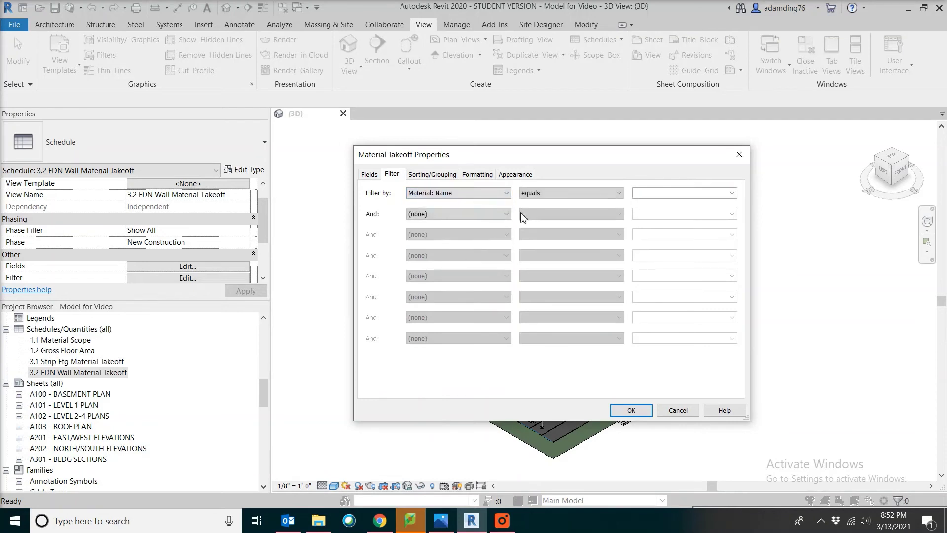
left_click(733, 194)
left_click(661, 236)
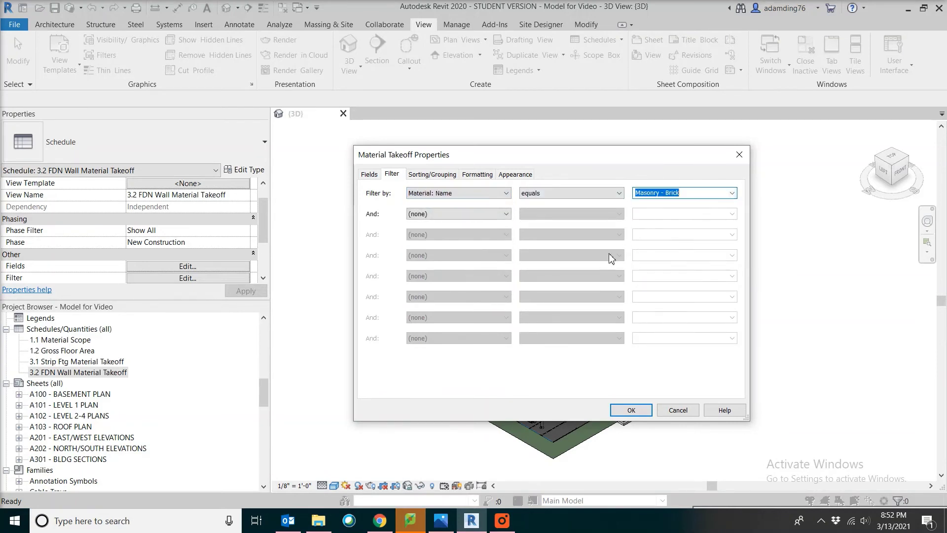
left_click(432, 174)
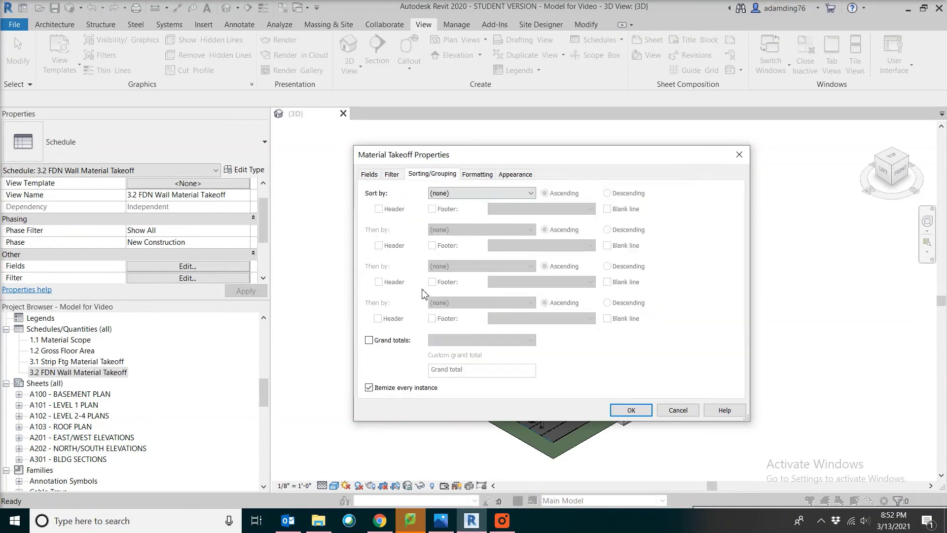
left_click(369, 340)
Calculate totals for the Material: Area and Brick columns and show the schedule.
left_click(477, 175)
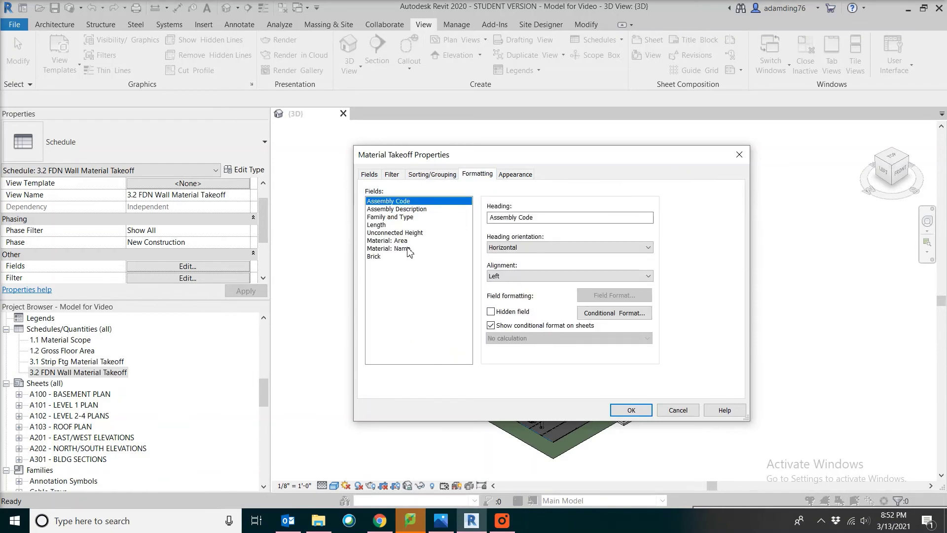
left_click(394, 241)
left_click(513, 338)
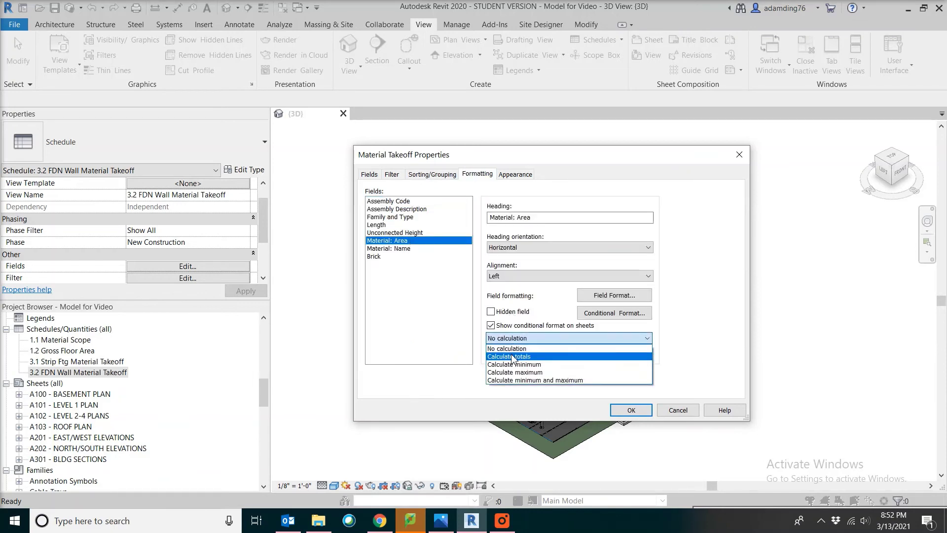
left_click(513, 356)
left_click(394, 257)
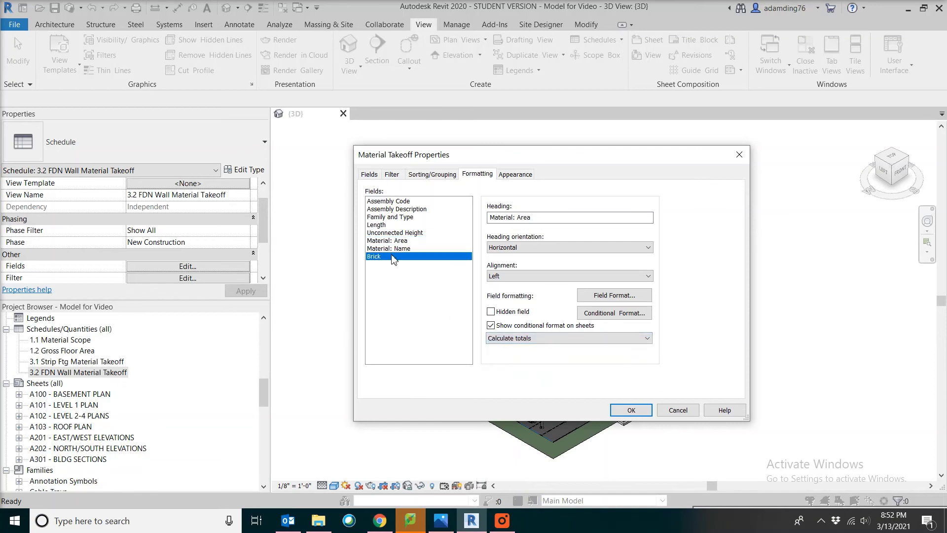
left_click(532, 340)
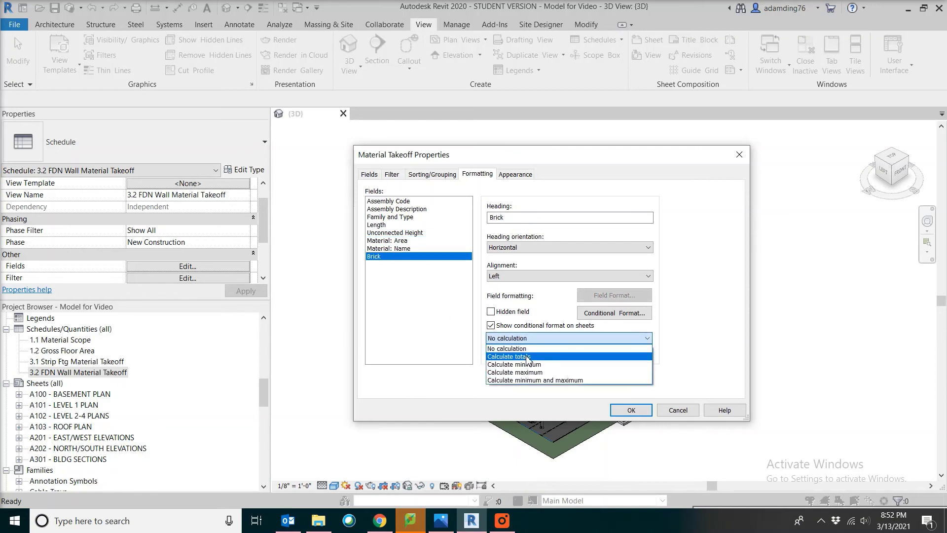
left_click(529, 358)
left_click(631, 410)
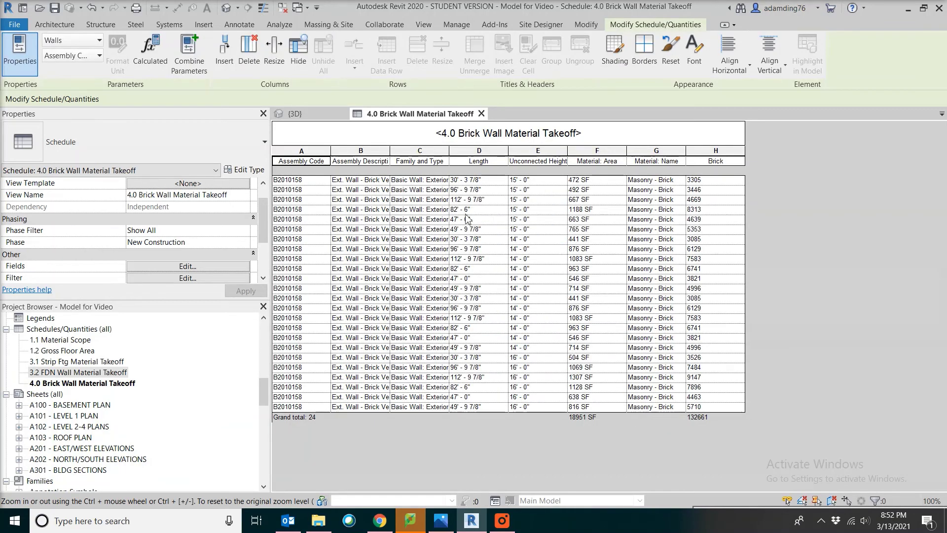